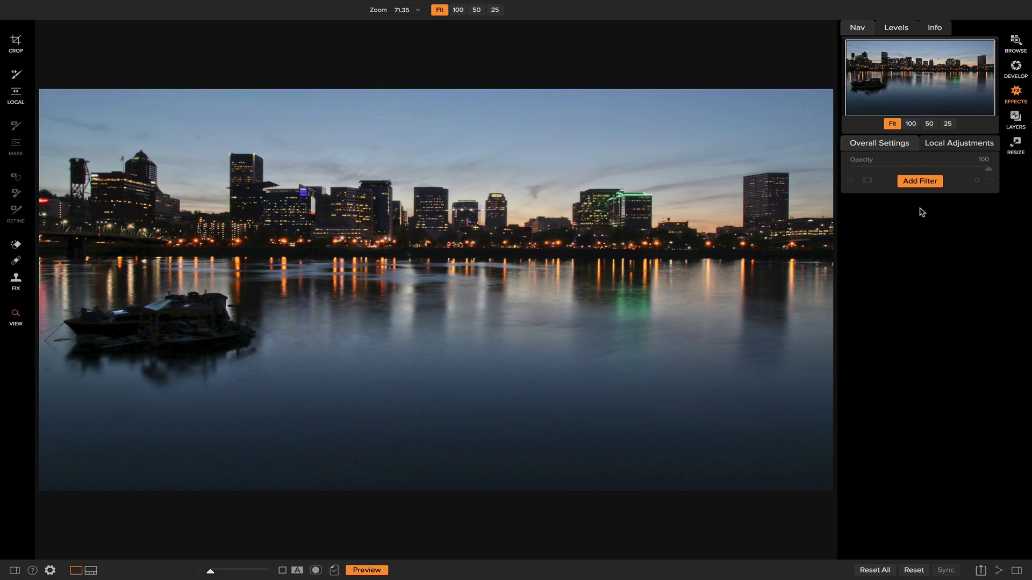
# Step: Add a Split Tone filter to the night skyline photo from the filter list
pyautogui.click(924, 182)
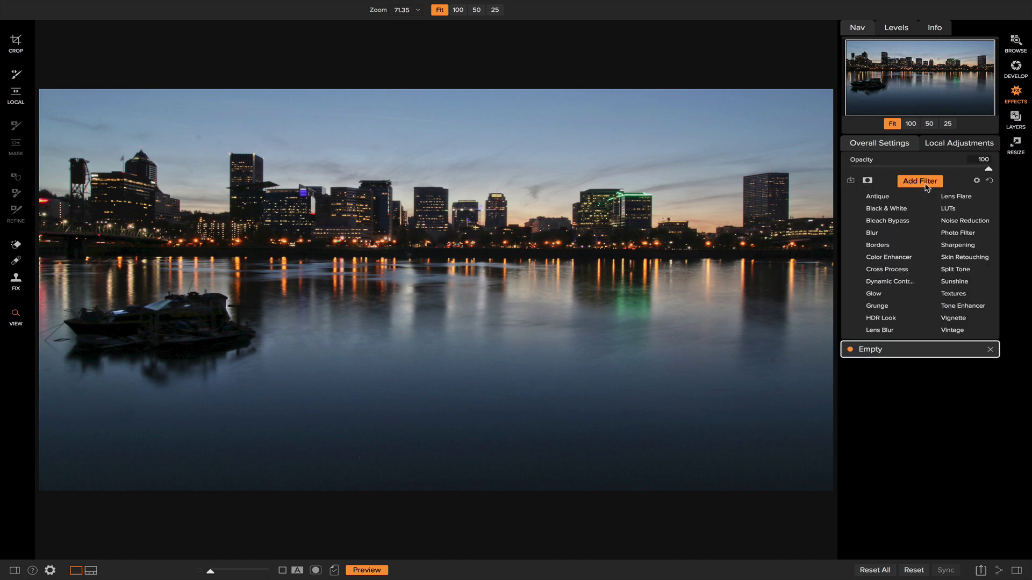
pyautogui.click(955, 269)
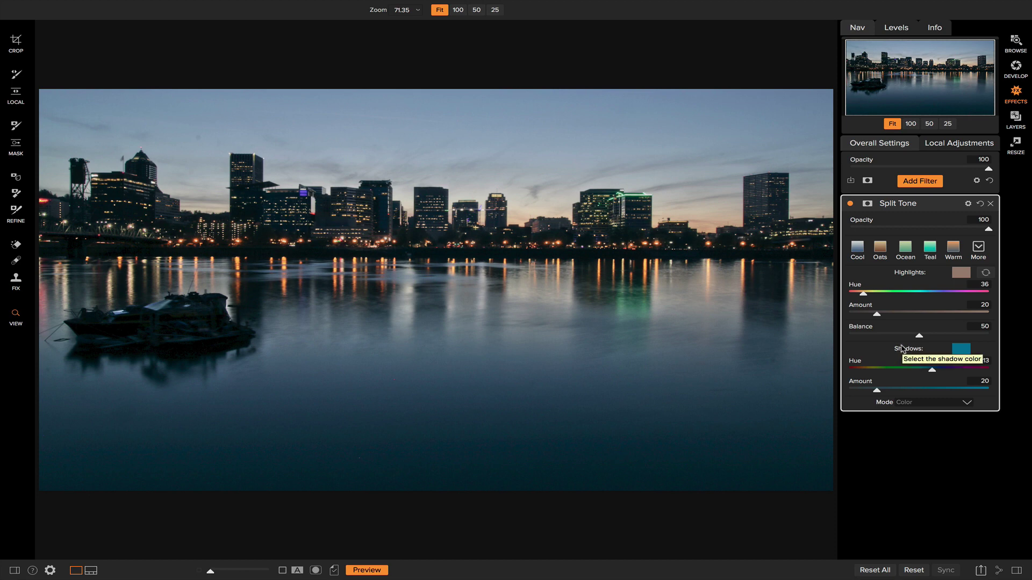
# Step: Set the Split Tone highlight colour to red at hue 20
pyautogui.click(962, 272)
pyautogui.click(112, 270)
pyautogui.moveTo(112, 270); pyautogui.dragTo(114, 246)
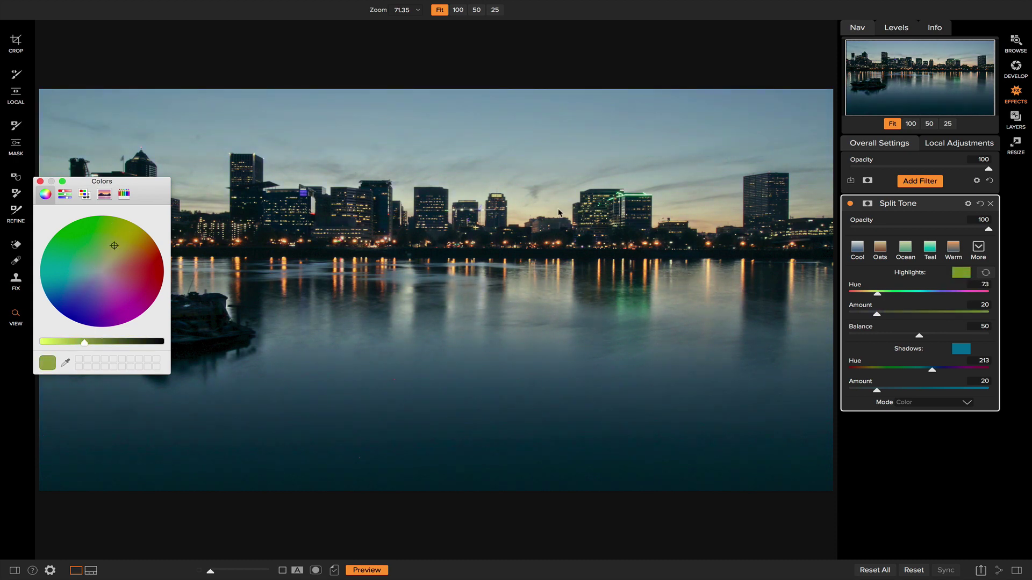
pyautogui.moveTo(116, 248); pyautogui.dragTo(164, 256)
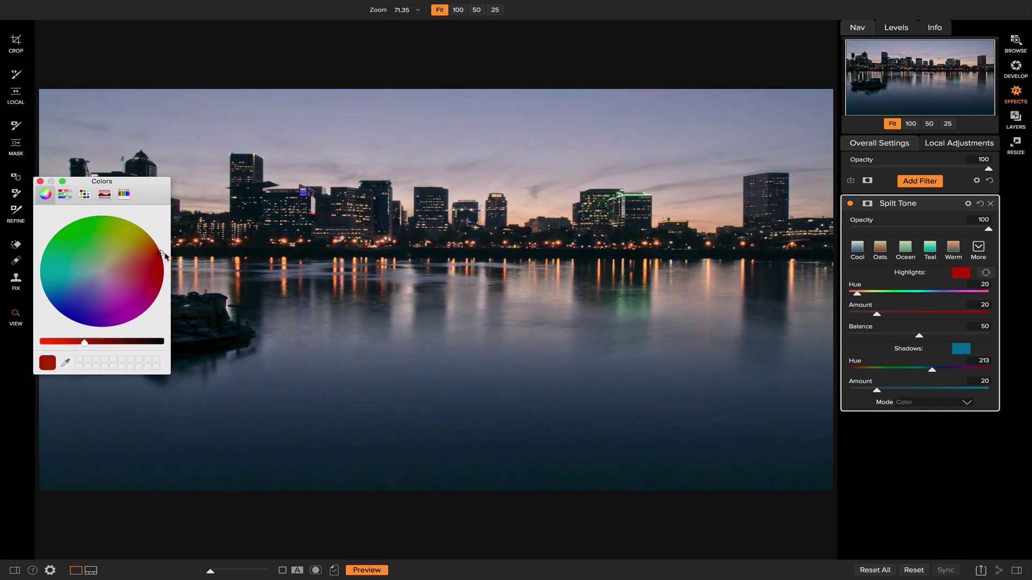
pyautogui.click(40, 181)
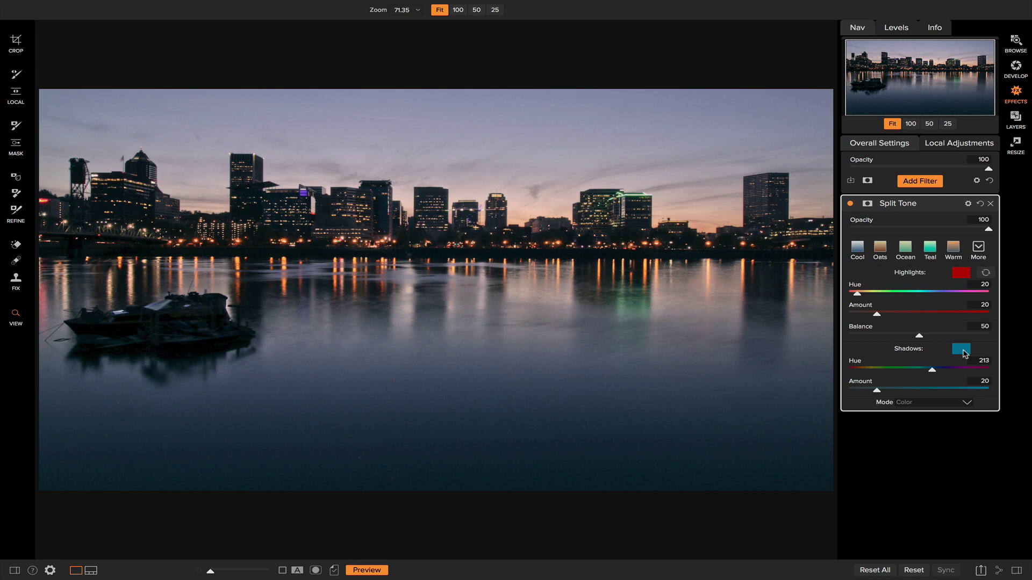
# Step: Change the Split Tone shadow colour to a deeper blue at hue 228
pyautogui.click(963, 352)
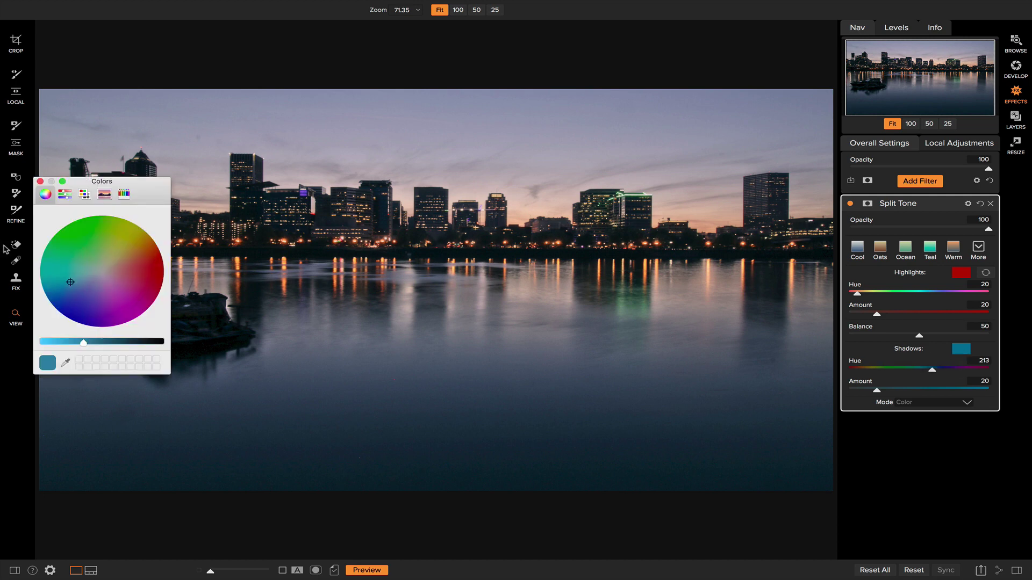
pyautogui.moveTo(70, 284)
pyautogui.mouseDown()
pyautogui.moveTo(55, 251)
pyautogui.moveTo(132, 228)
pyautogui.moveTo(137, 312)
pyautogui.moveTo(102, 323)
pyautogui.moveTo(98, 268)
pyautogui.moveTo(67, 325)
pyautogui.moveTo(75, 237)
pyautogui.moveTo(115, 279)
pyautogui.moveTo(67, 270)
pyautogui.moveTo(95, 256)
pyautogui.moveTo(107, 279)
pyautogui.moveTo(103, 264)
pyautogui.moveTo(95, 274)
pyautogui.moveTo(145, 258)
pyautogui.moveTo(37, 288)
pyautogui.moveTo(37, 298)
pyautogui.mouseUp()
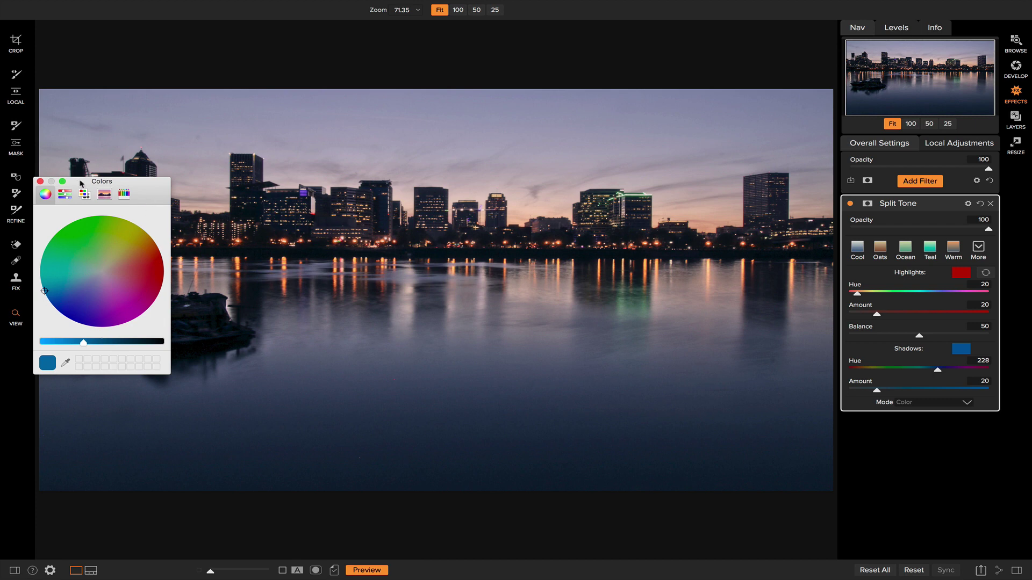
pyautogui.click(40, 181)
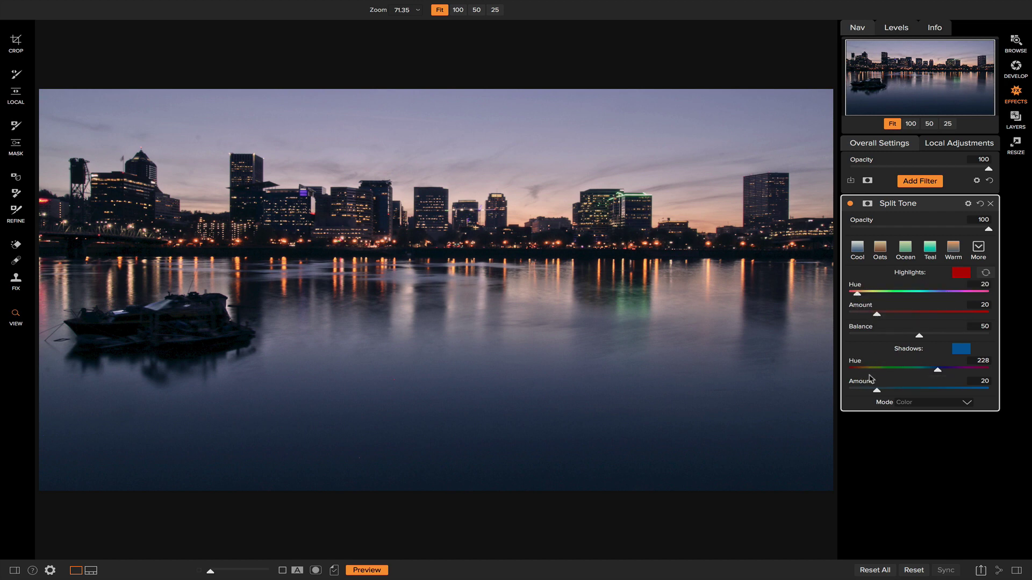
pyautogui.moveTo(857, 295); pyautogui.dragTo(992, 300)
pyautogui.press('super+z')
pyautogui.moveTo(877, 315); pyautogui.dragTo(1020, 317)
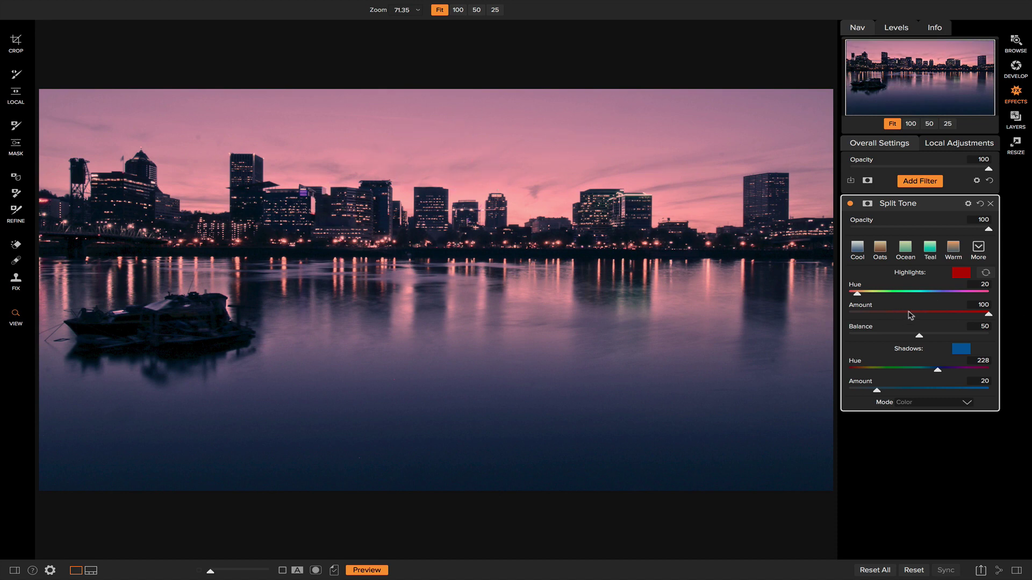
pyautogui.moveTo(992, 316); pyautogui.dragTo(786, 323)
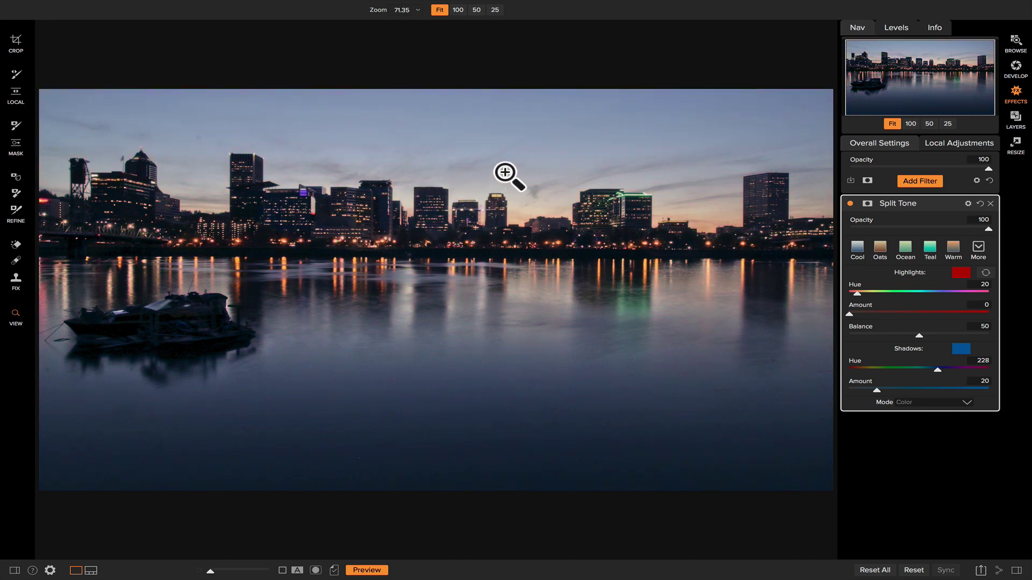
pyautogui.click(877, 315)
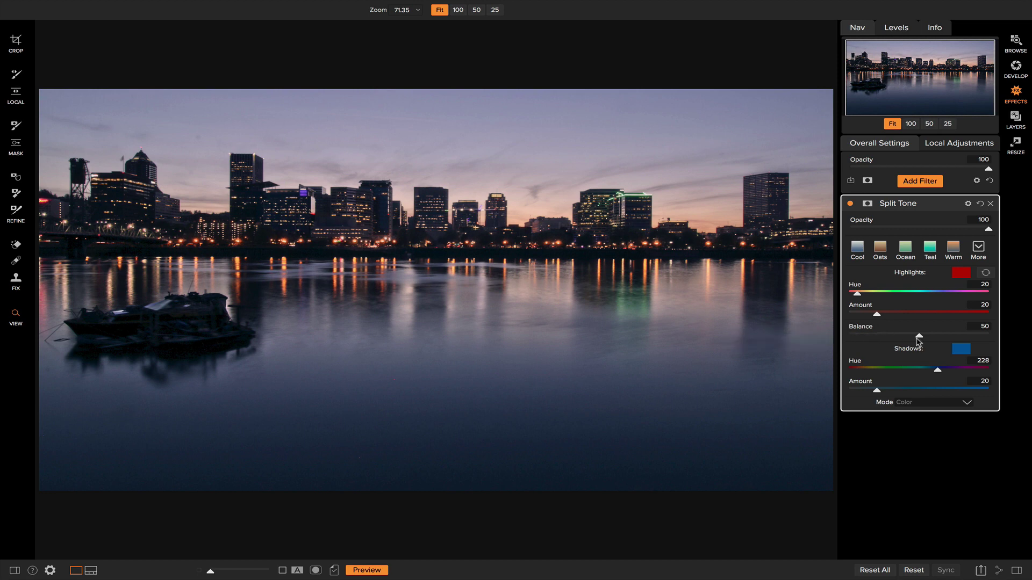
# Step: Set the Split Tone Balance to 0 and Highlights Amount to 100
pyautogui.moveTo(919, 337); pyautogui.dragTo(888, 340)
pyautogui.moveTo(888, 340); pyautogui.dragTo(868, 339)
pyautogui.moveTo(867, 337); pyautogui.dragTo(1001, 336)
pyautogui.moveTo(877, 316); pyautogui.dragTo(834, 341)
# Step: Reset Split Tone to defaults: highlight hue 36, shadow hue 213, amounts 20, balance 50
pyautogui.click(857, 290)
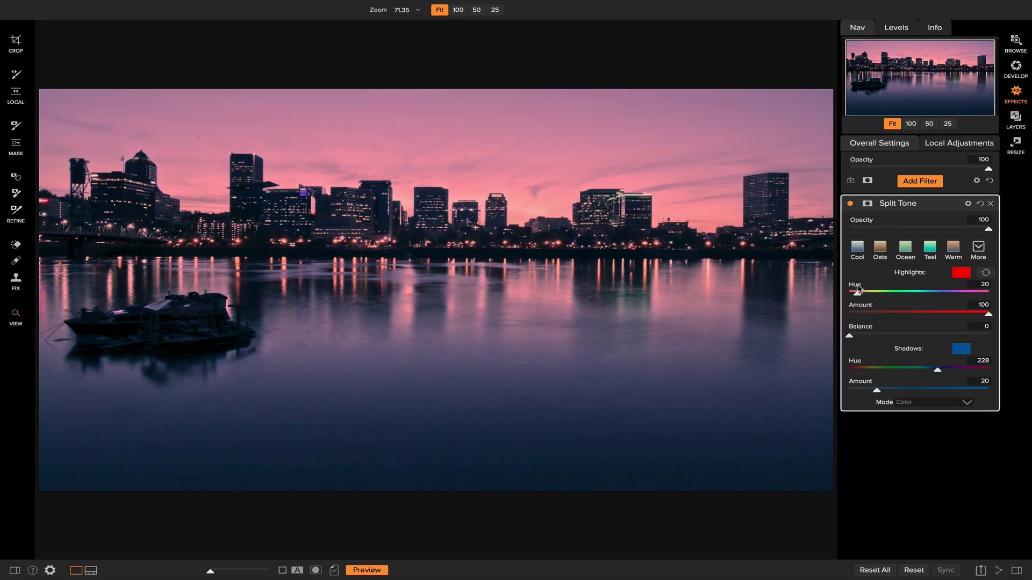
pyautogui.click(981, 204)
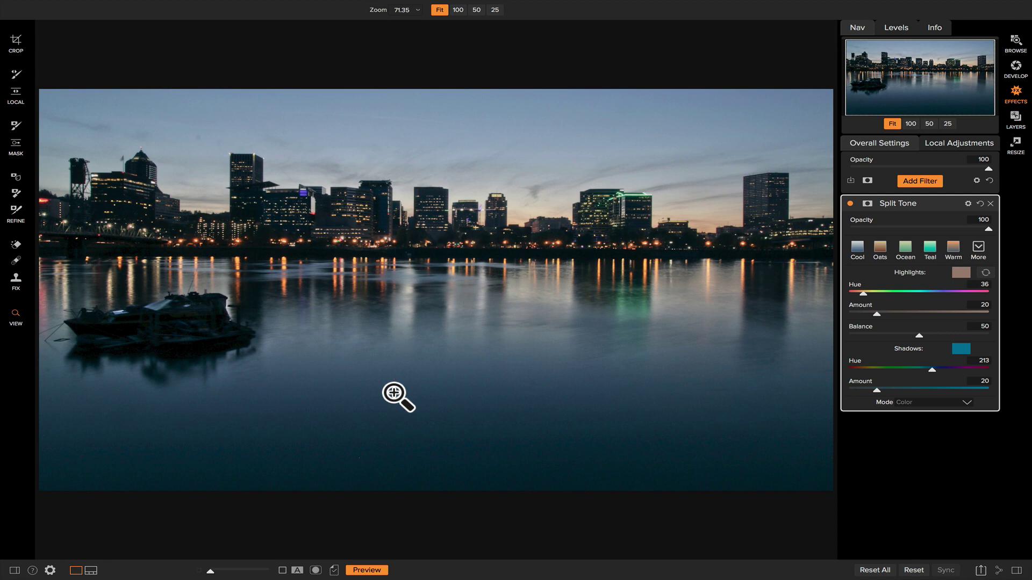
# Step: Lighten the highlight tint and shift it to warm orange at hue 38
pyautogui.click(963, 274)
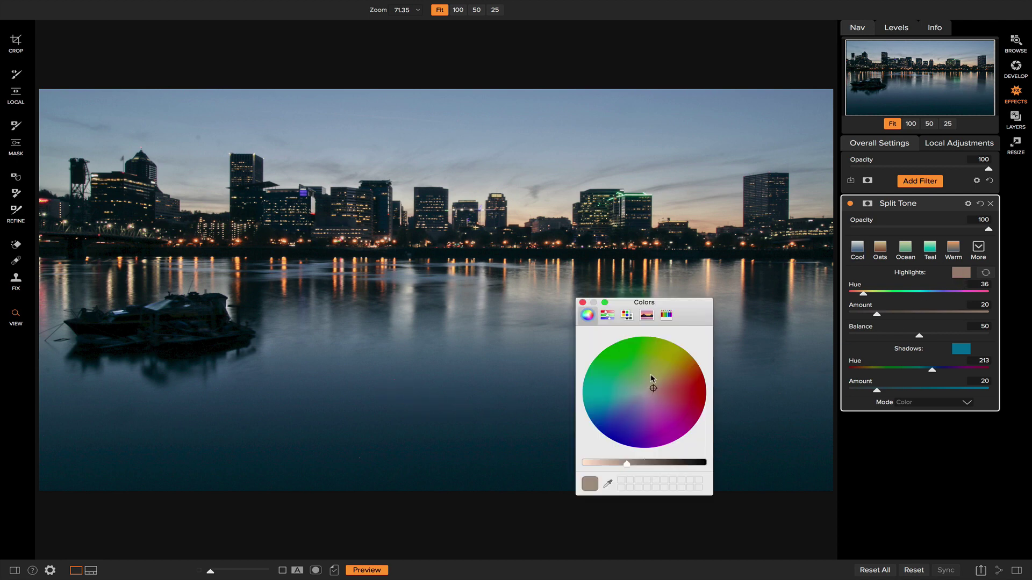
pyautogui.moveTo(627, 463); pyautogui.dragTo(571, 467)
pyautogui.moveTo(655, 387); pyautogui.dragTo(691, 359)
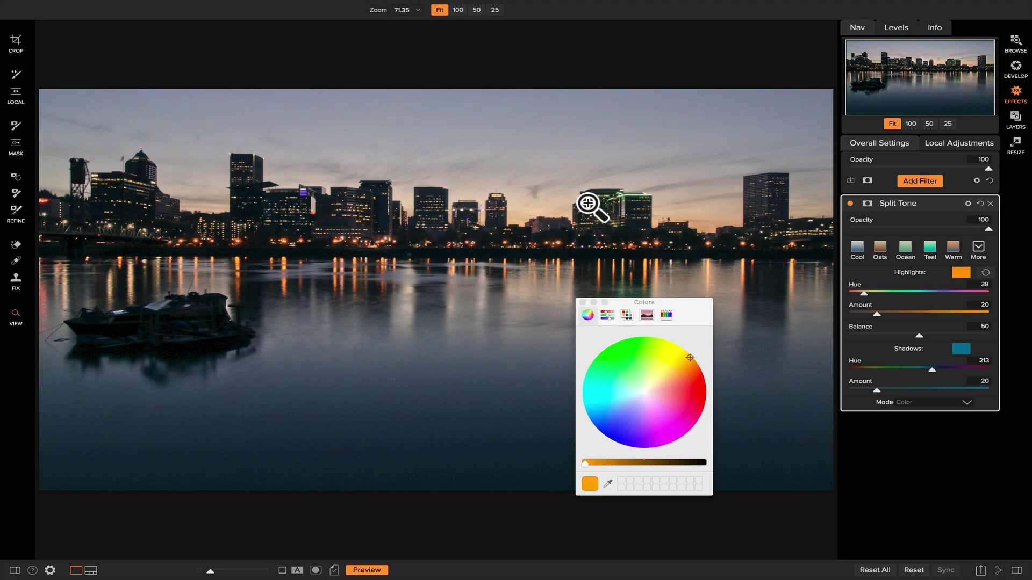
pyautogui.click(582, 302)
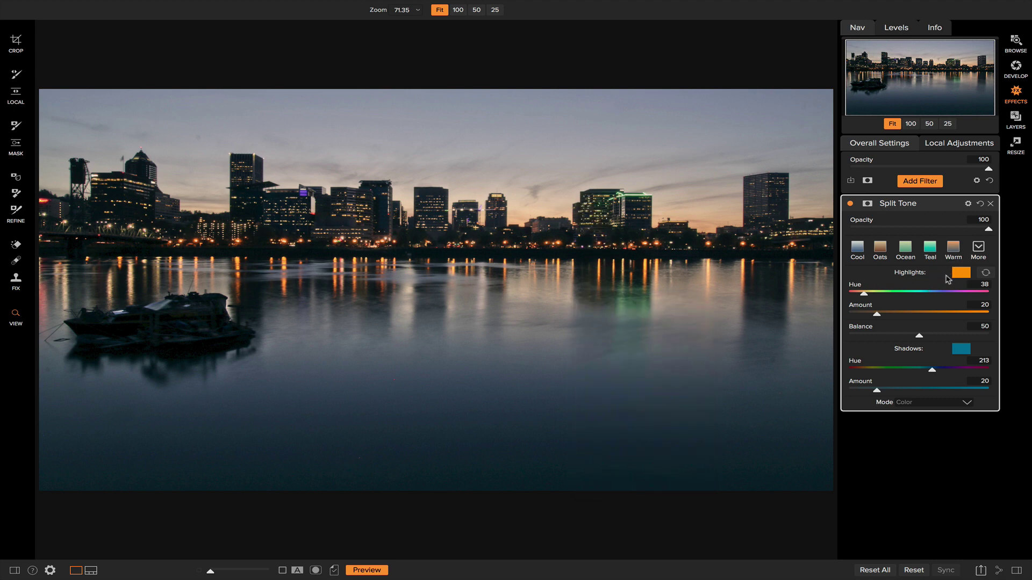
# Step: Make the shadow tint teal at hue 194 and raise Highlights Amount to 68
pyautogui.click(962, 350)
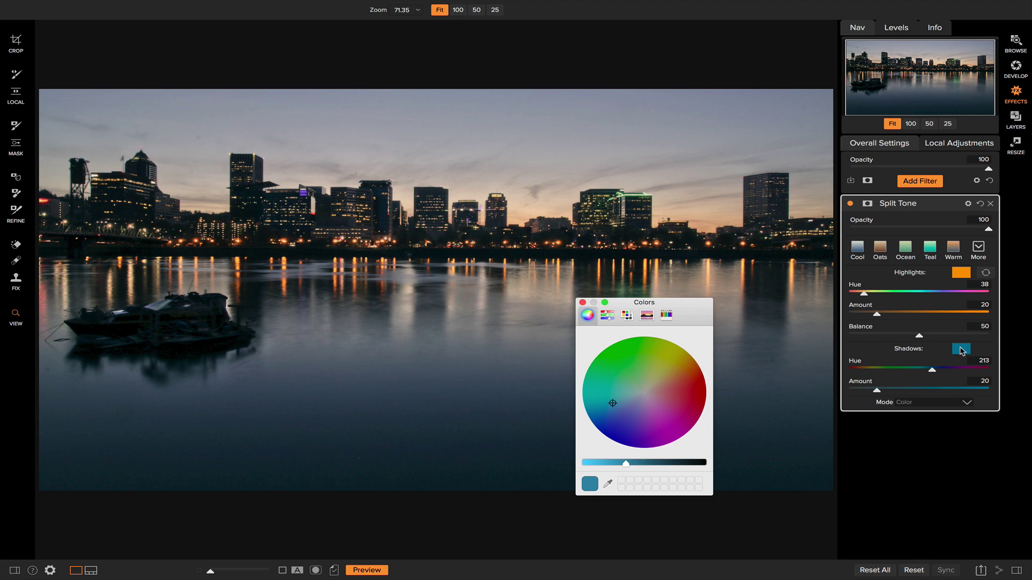
pyautogui.moveTo(612, 403)
pyautogui.mouseDown()
pyautogui.moveTo(639, 422)
pyautogui.moveTo(628, 398)
pyautogui.mouseUp()
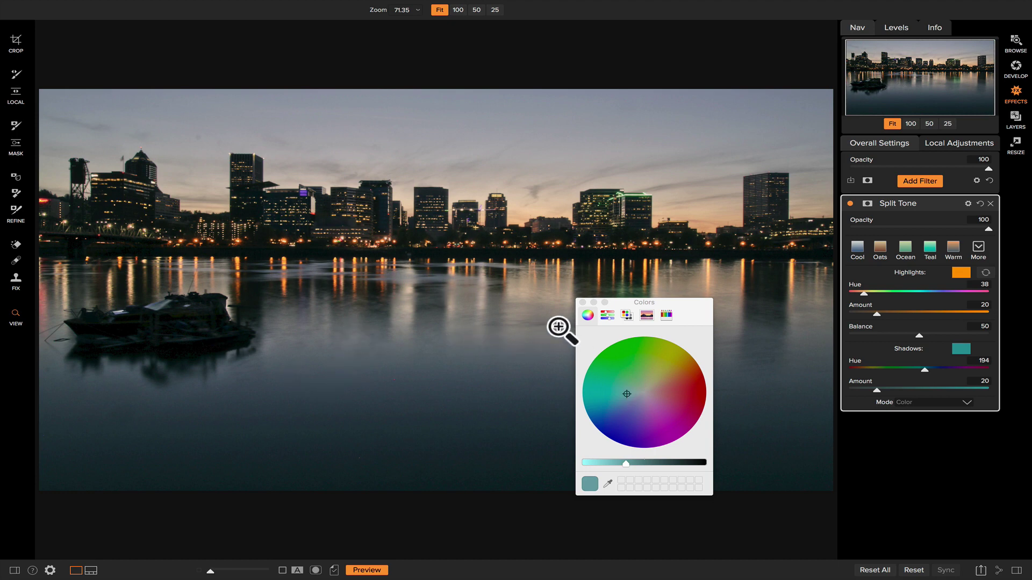
pyautogui.click(583, 302)
pyautogui.moveTo(877, 315); pyautogui.dragTo(946, 322)
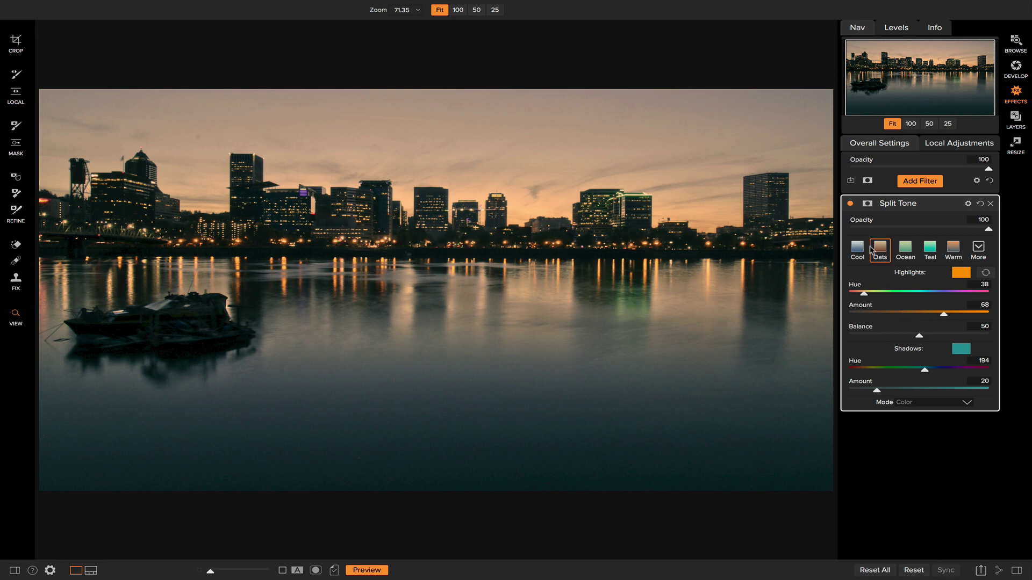
# Step: Compare the photo with Split Tone off and on, then delete the Split Tone filter
pyautogui.click(850, 204)
pyautogui.click(850, 204)
pyautogui.click(850, 204)
pyautogui.click(850, 204)
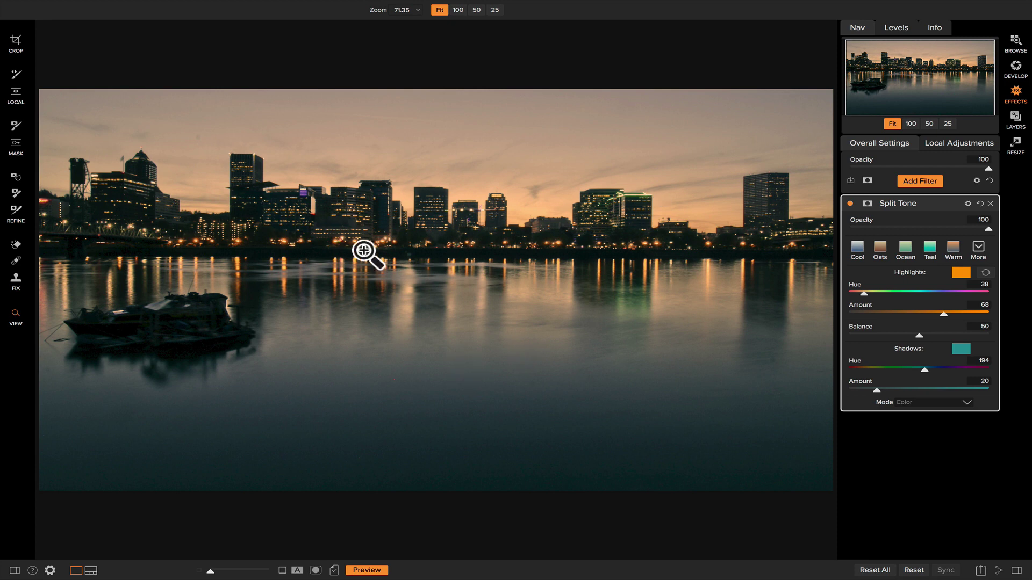
pyautogui.click(990, 203)
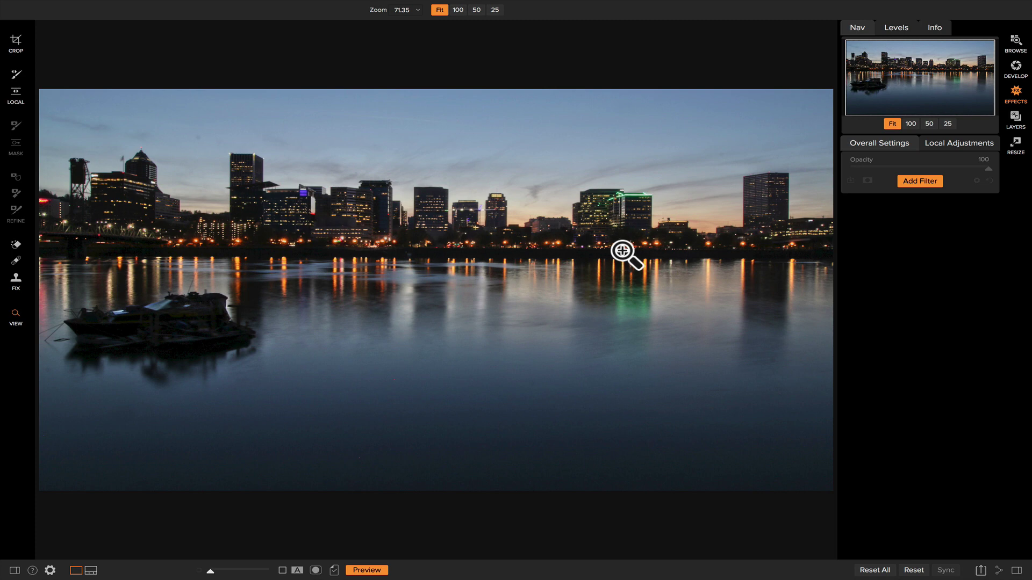
# Step: Add a Black & White filter, then a default Split Tone filter above it
pyautogui.click(922, 184)
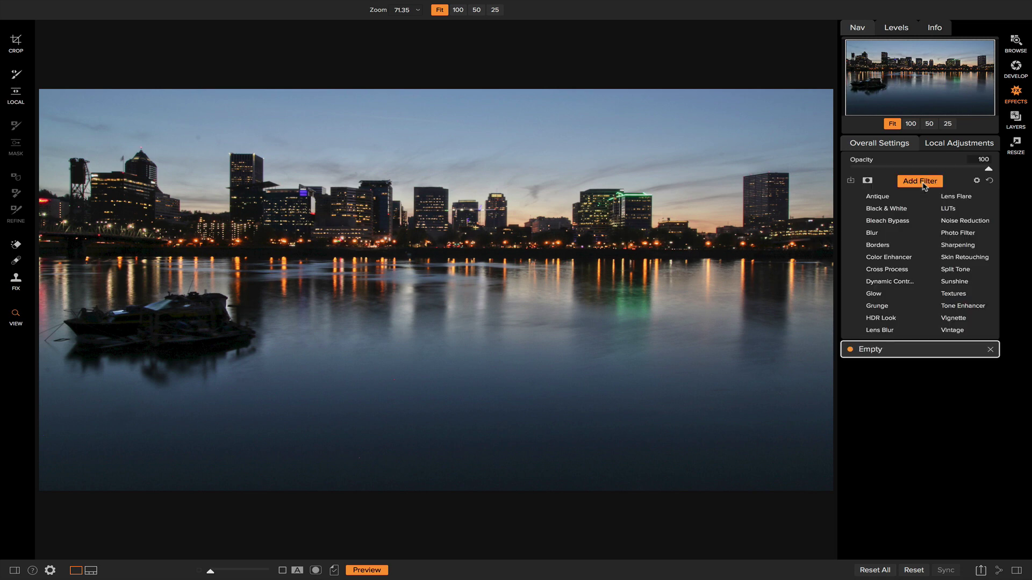
pyautogui.click(899, 209)
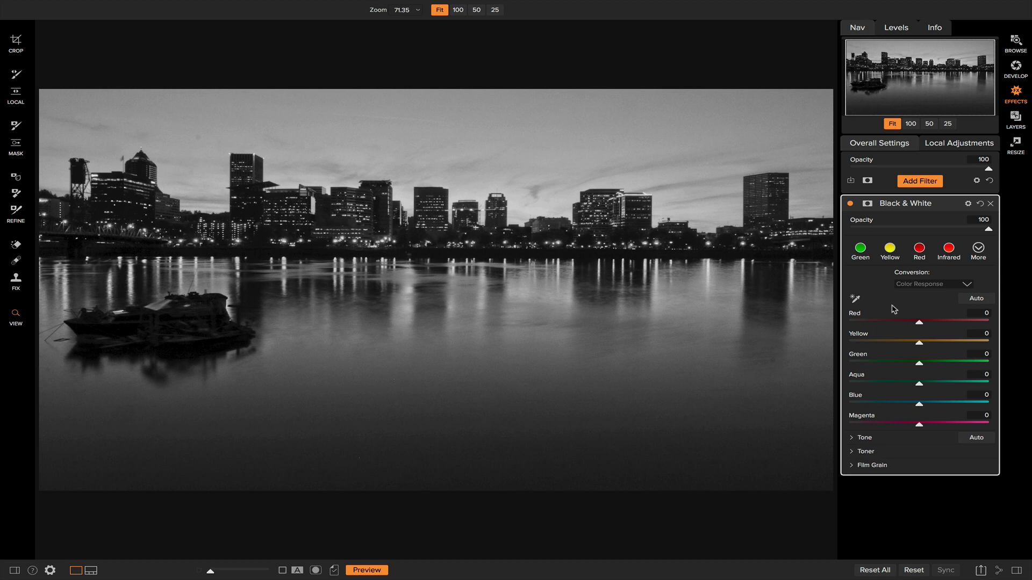
pyautogui.click(919, 181)
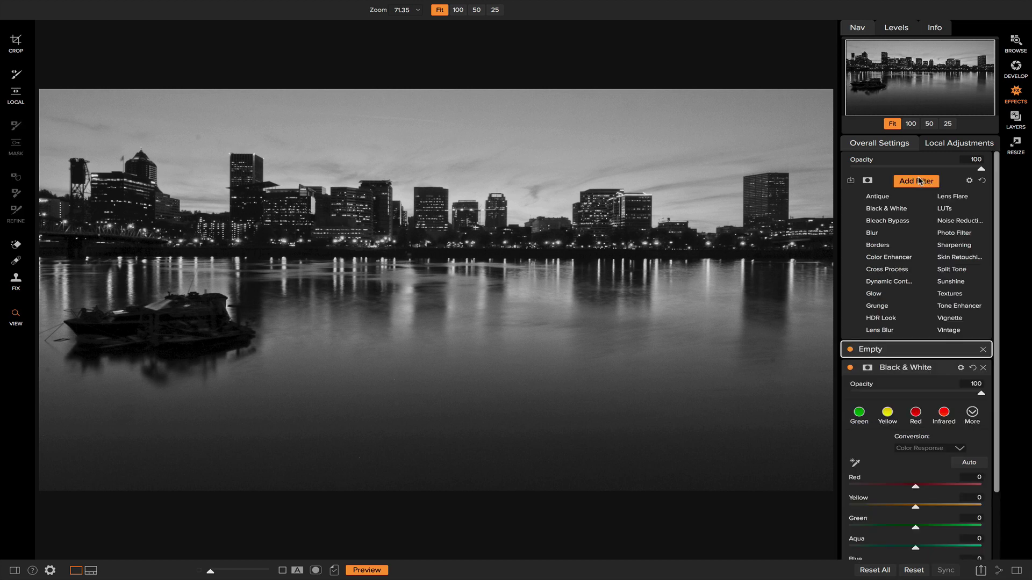
pyautogui.click(948, 269)
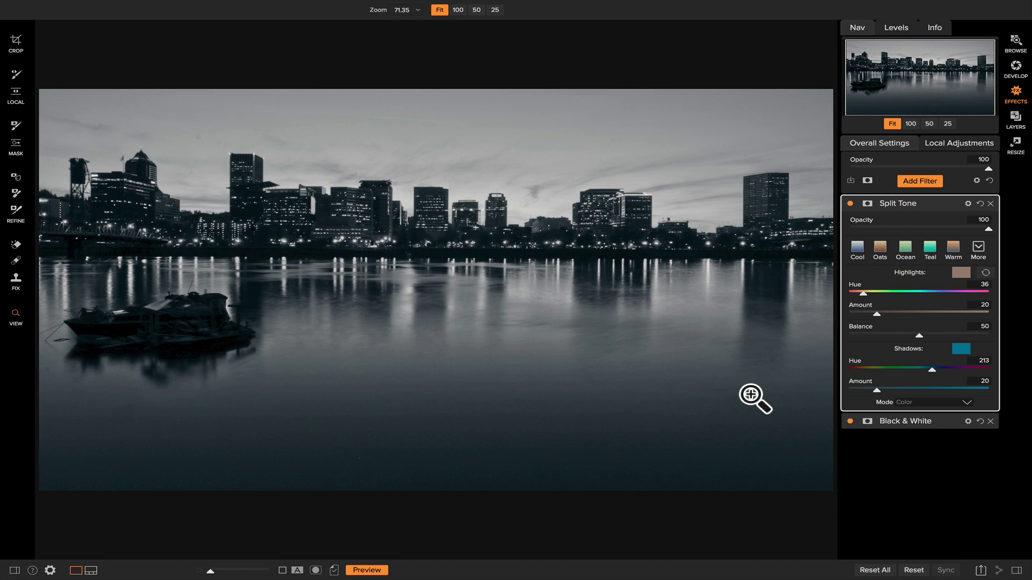
# Step: Set the Split Tone highlight colour to a gold orange at hue 38
pyautogui.click(964, 274)
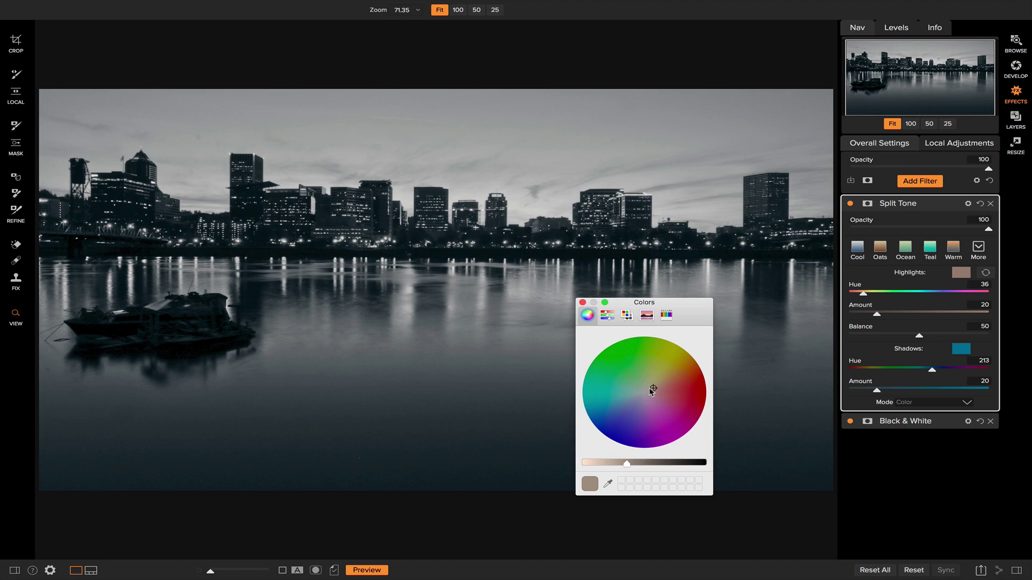
pyautogui.moveTo(654, 388); pyautogui.dragTo(690, 356)
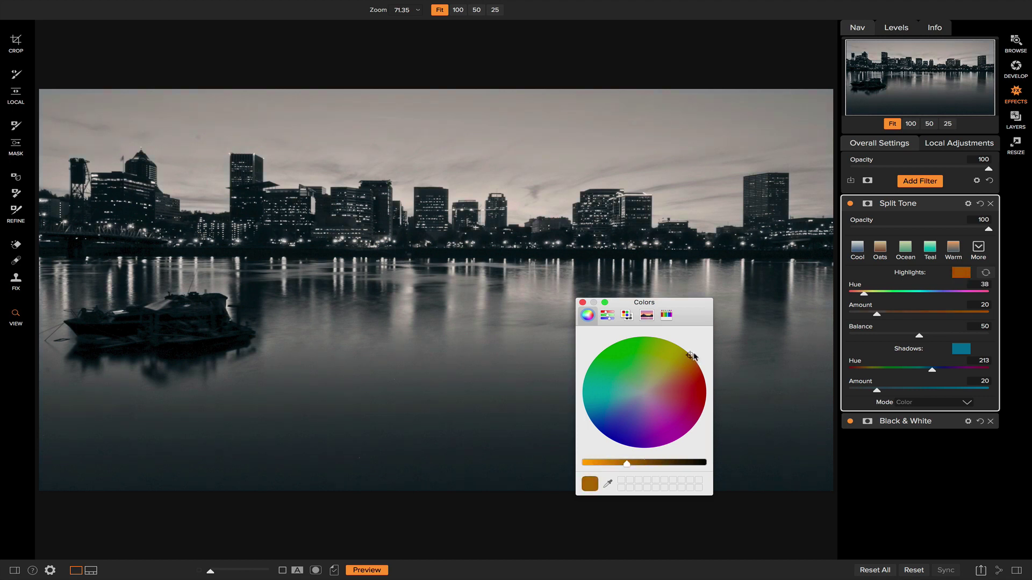
pyautogui.click(582, 302)
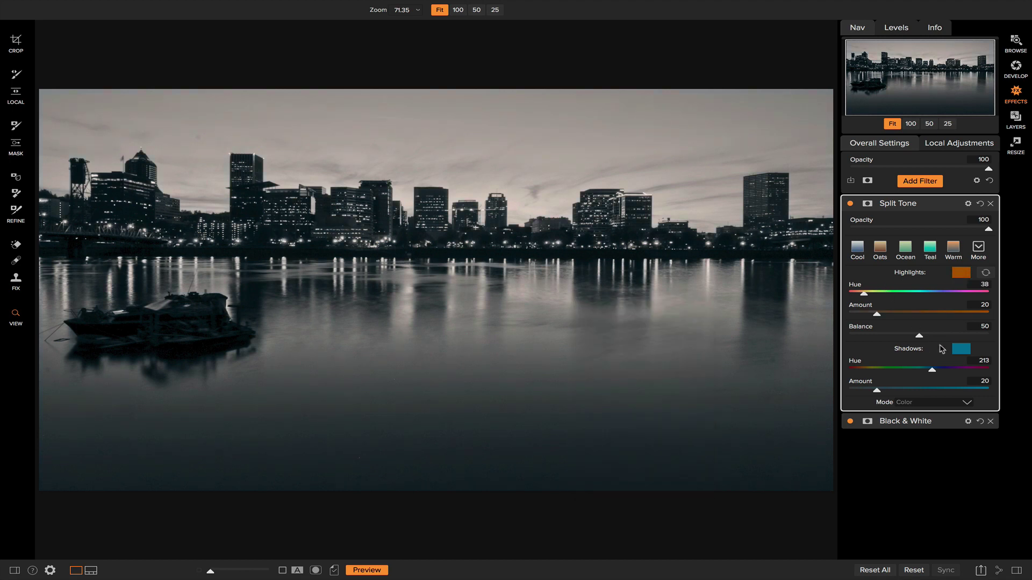
# Step: Set the Split Tone shadow colour to a bright red-orange at hue 28
pyautogui.click(962, 349)
pyautogui.moveTo(612, 403); pyautogui.dragTo(690, 356)
pyautogui.moveTo(627, 469); pyautogui.dragTo(577, 470)
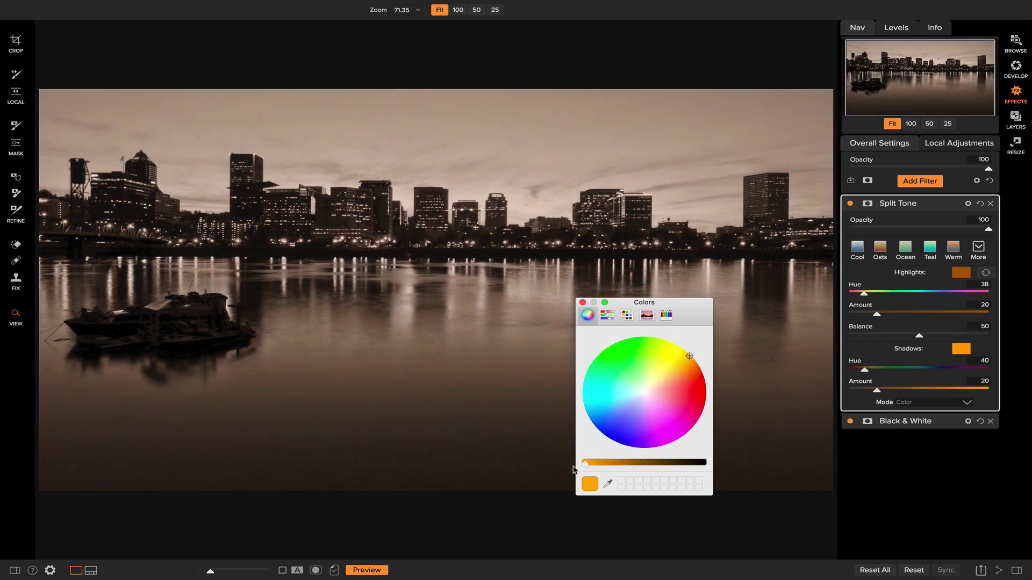
pyautogui.moveTo(690, 358); pyautogui.dragTo(697, 365)
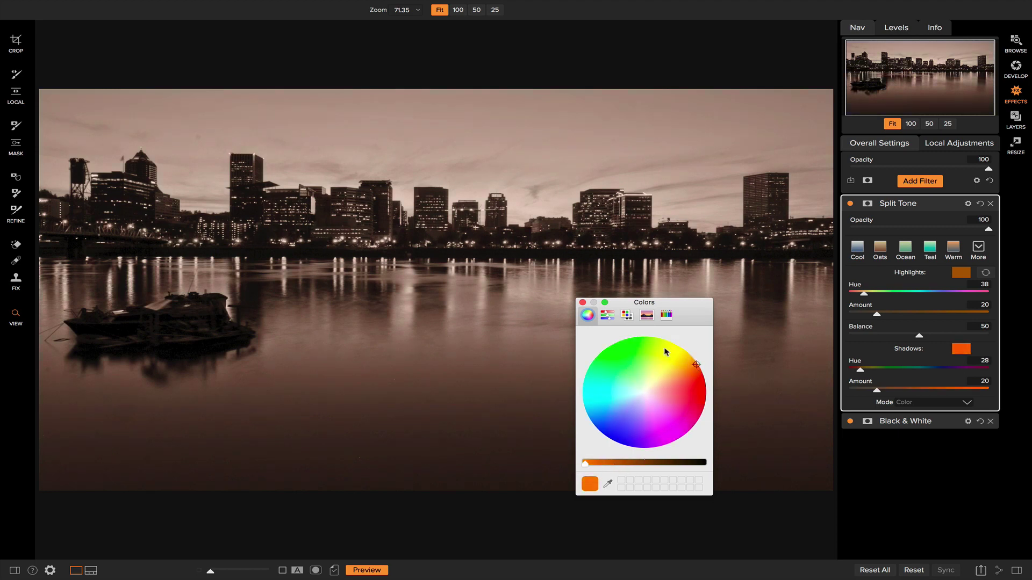
pyautogui.click(582, 303)
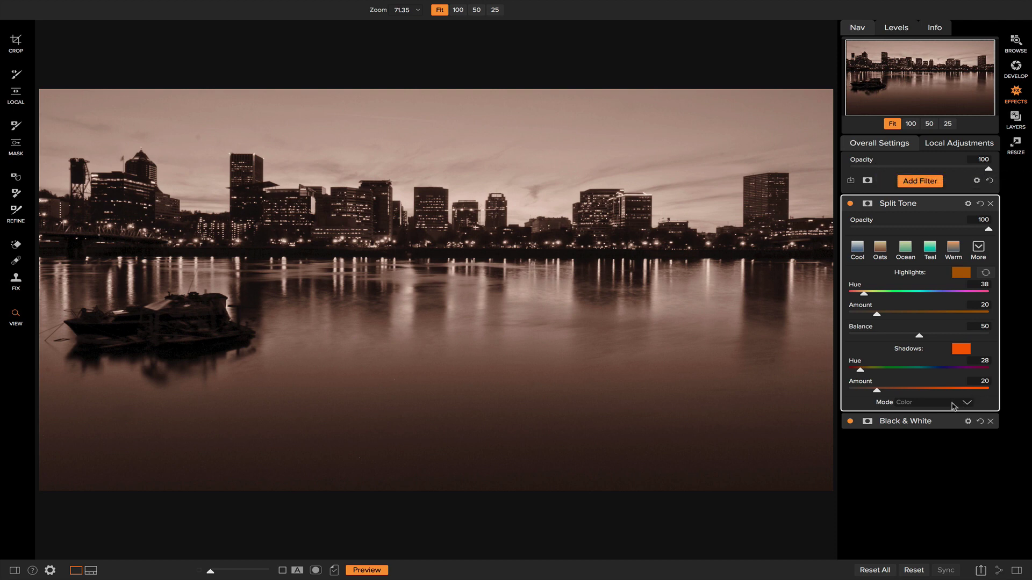
# Step: Compare Black & White on and off, then mix Red 32, Yellow 30, Green 22, Aqua -50, Blue -34, Magenta -26
pyautogui.click(951, 422)
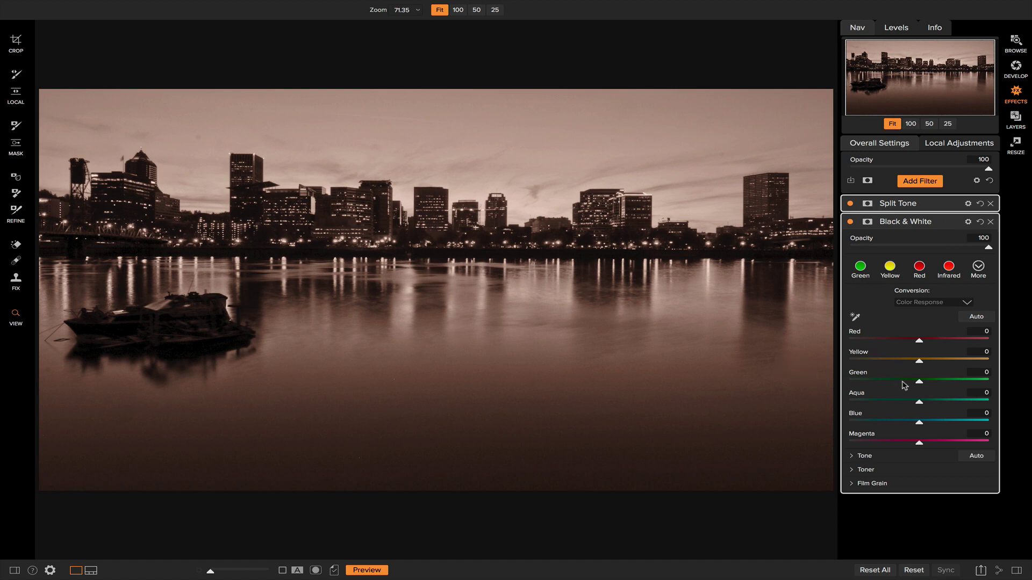
pyautogui.click(850, 221)
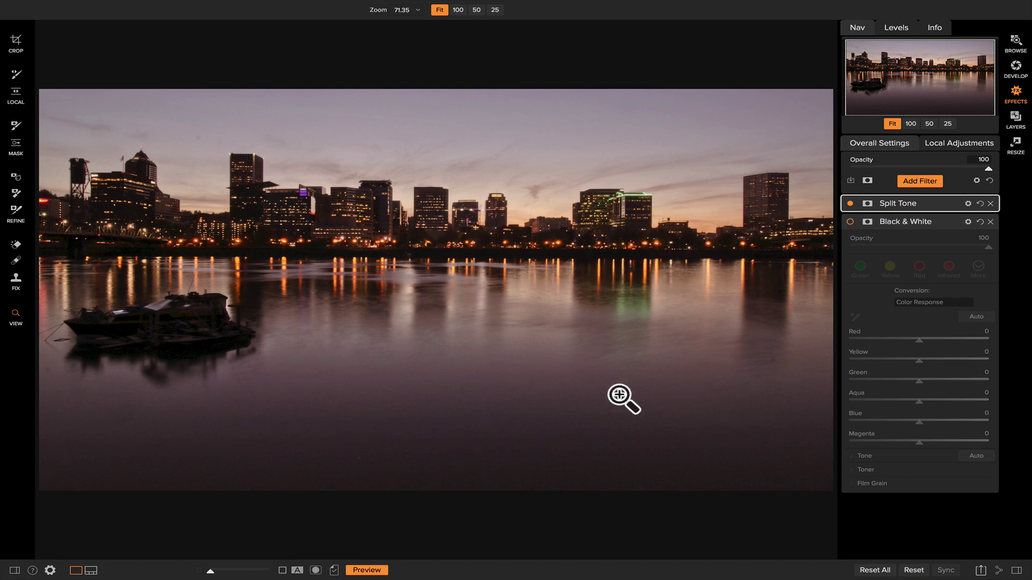
pyautogui.click(849, 222)
pyautogui.moveTo(919, 343); pyautogui.dragTo(883, 444)
pyautogui.click(958, 361)
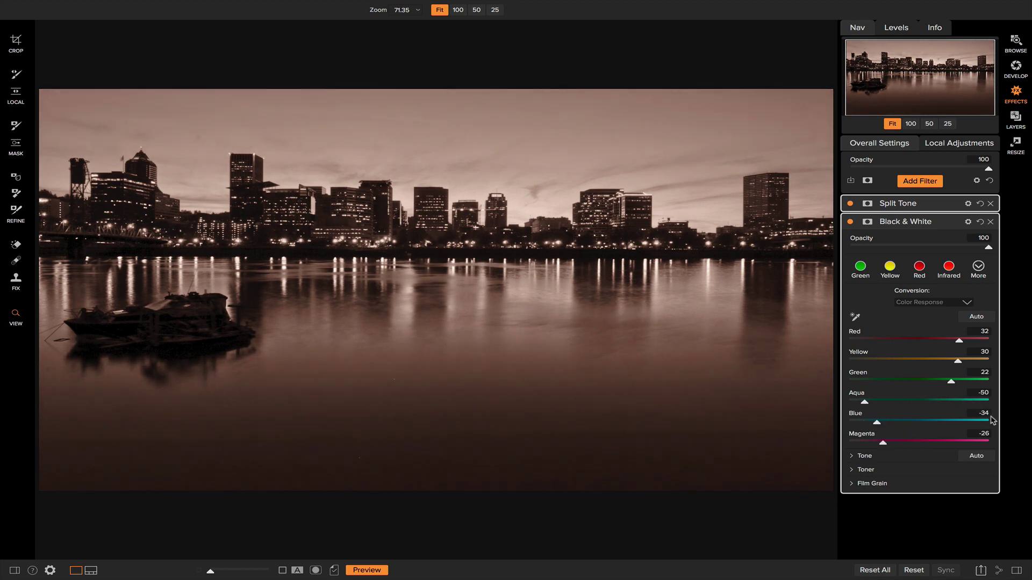
pyautogui.click(851, 222)
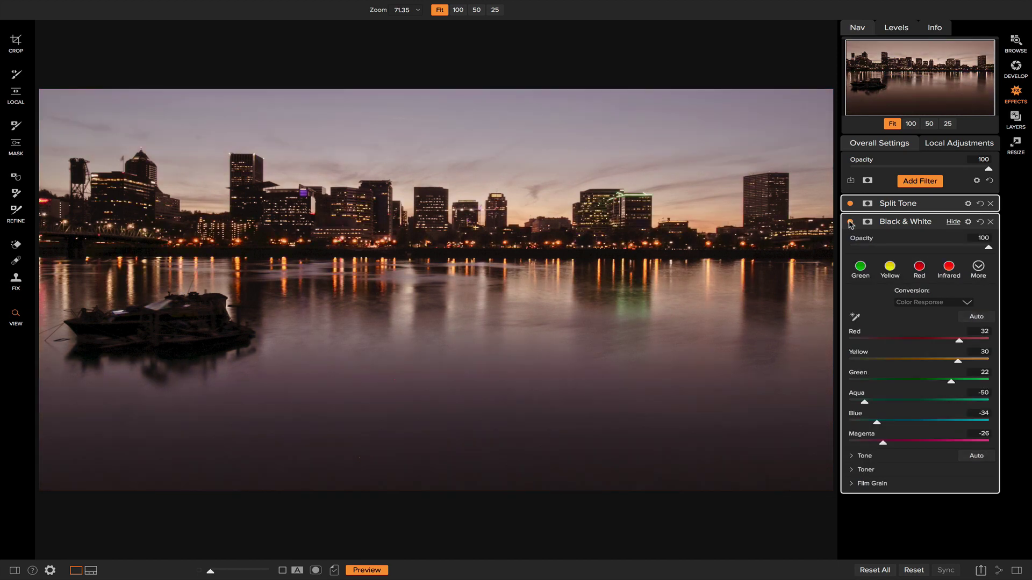
pyautogui.click(850, 222)
pyautogui.click(851, 222)
pyautogui.click(850, 222)
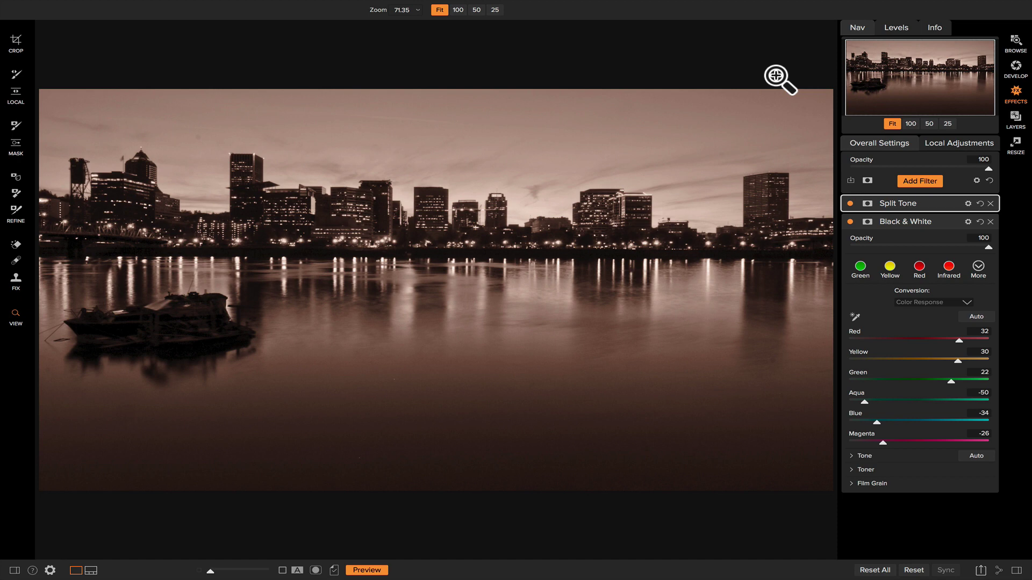
pyautogui.moveTo(940, 206)
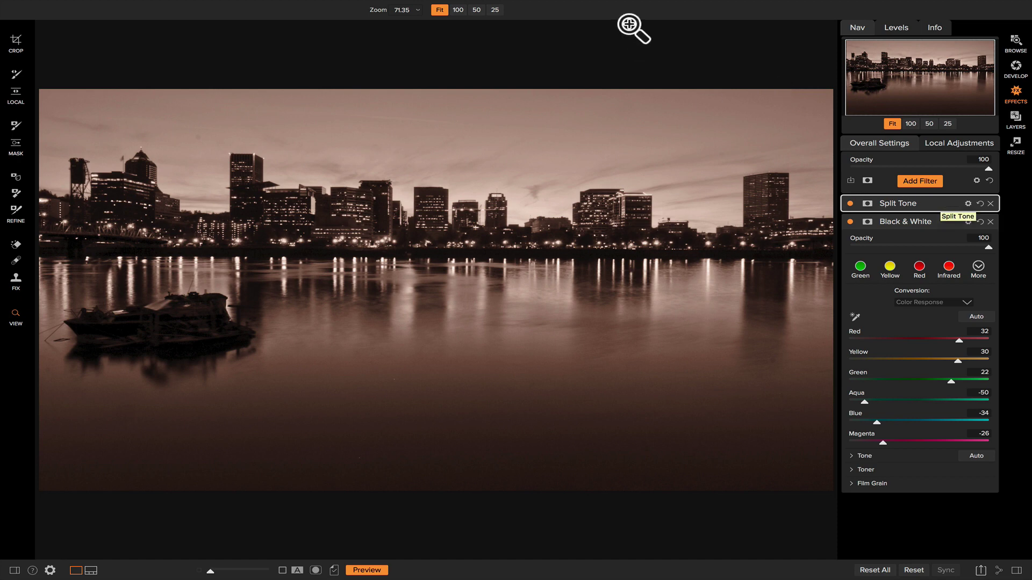